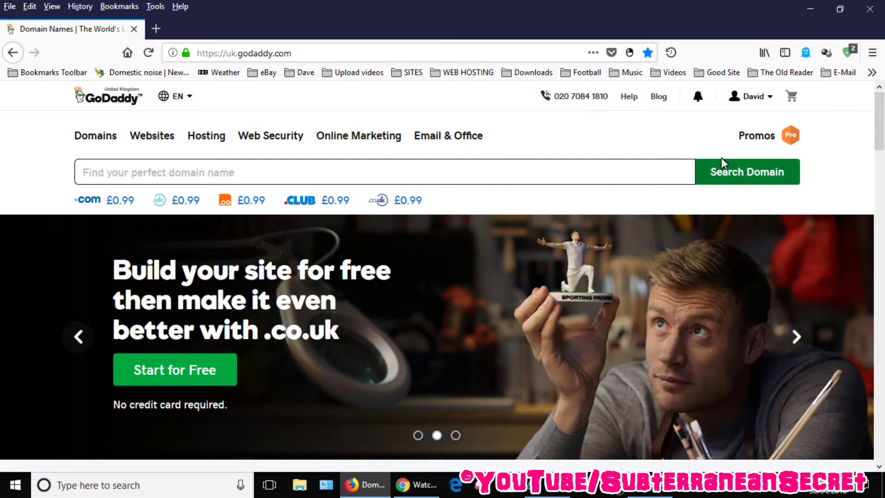
Open the quick-links menu from the account name at the top right of the GoDaddy home page.
click(768, 98)
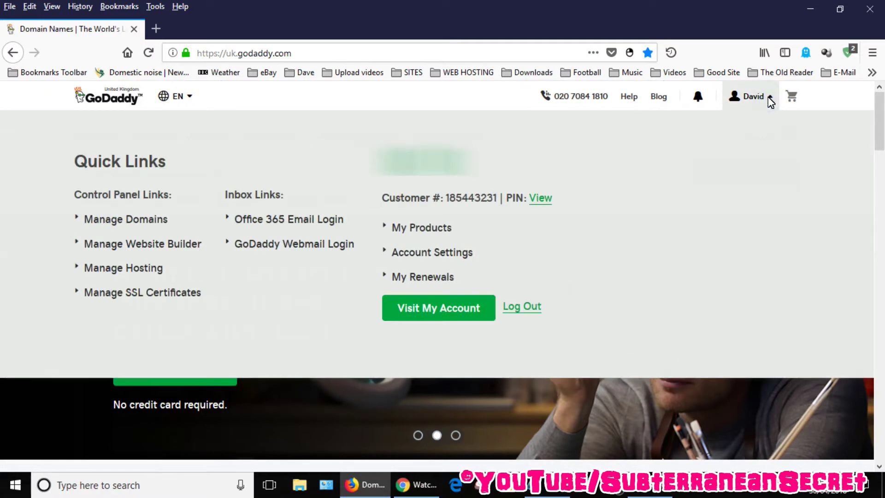
Go to My Products from the Quick Links panel.
click(424, 233)
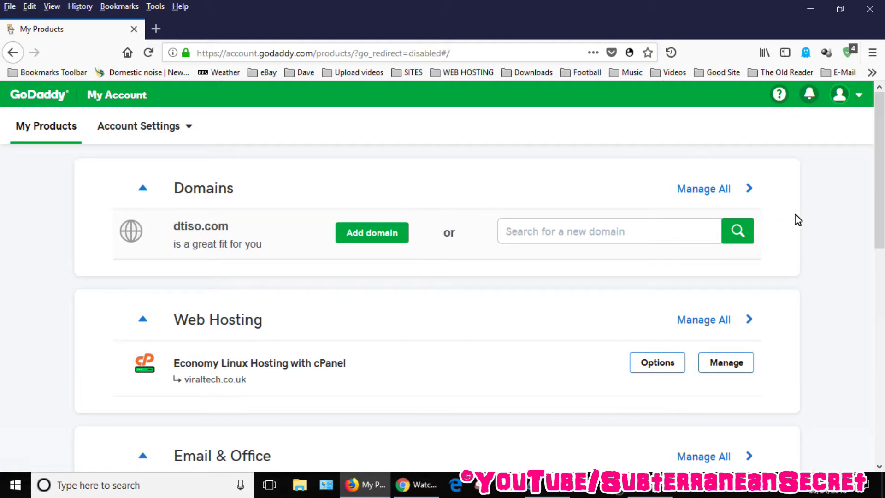
scroll(881, 163, down, 2)
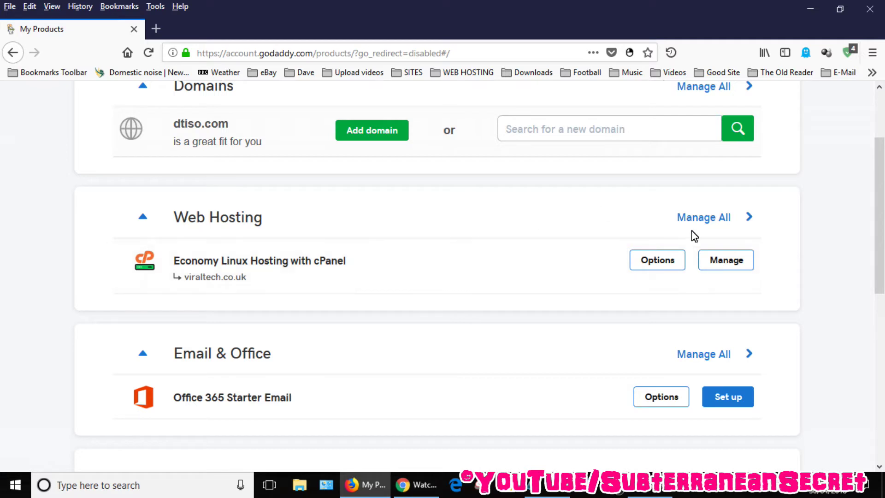
Open the hosting plan's dashboard and copy its IP address 160.153.131.195.
click(728, 256)
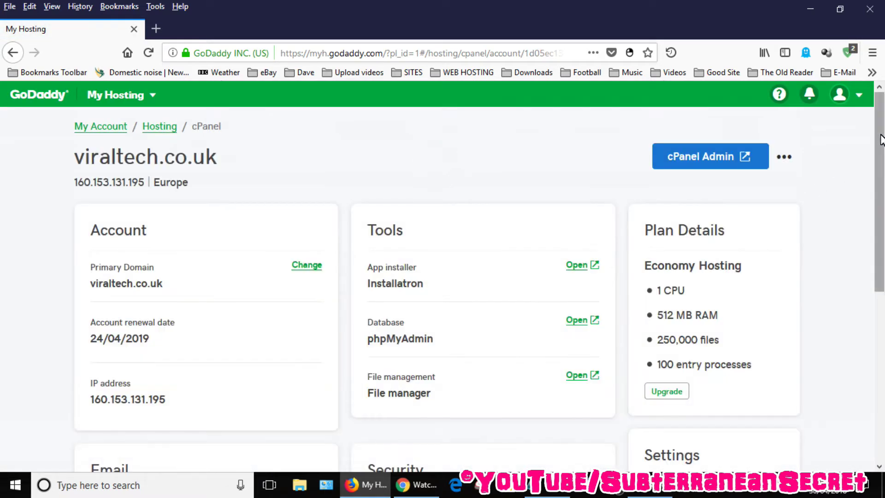
scroll(879, 125, down, 2)
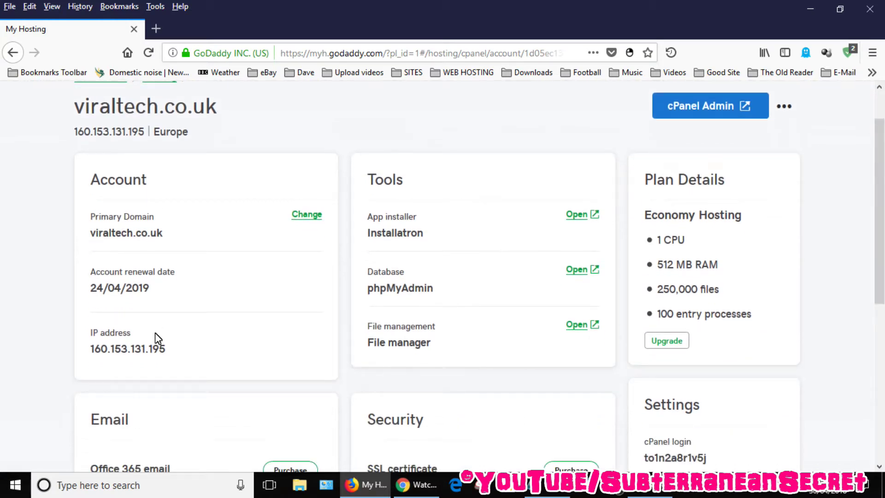
drag(173, 355, 91, 351)
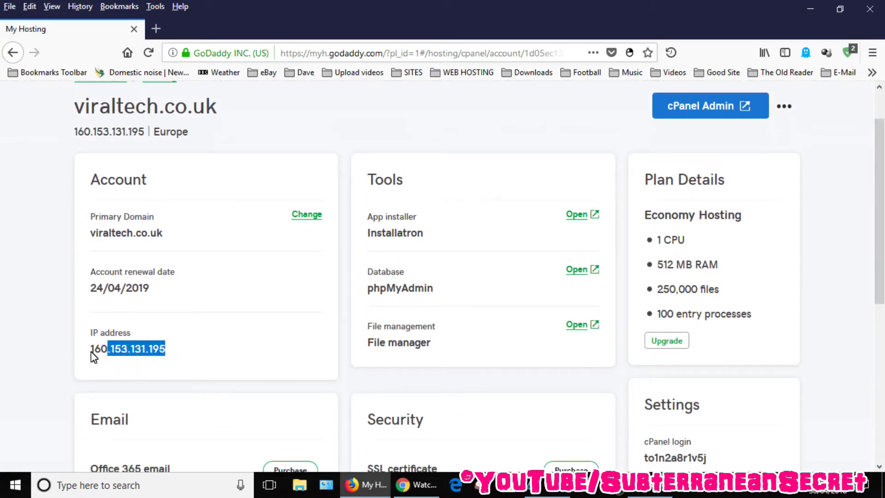
right_click(106, 357)
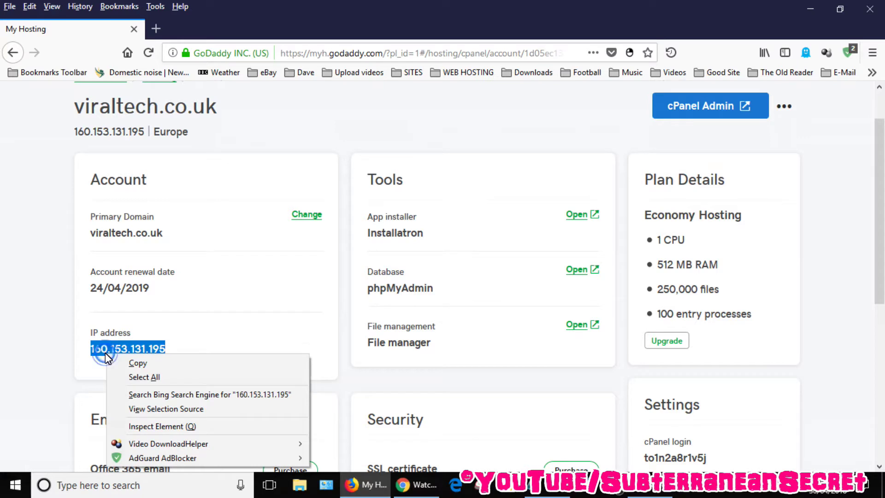
click(157, 367)
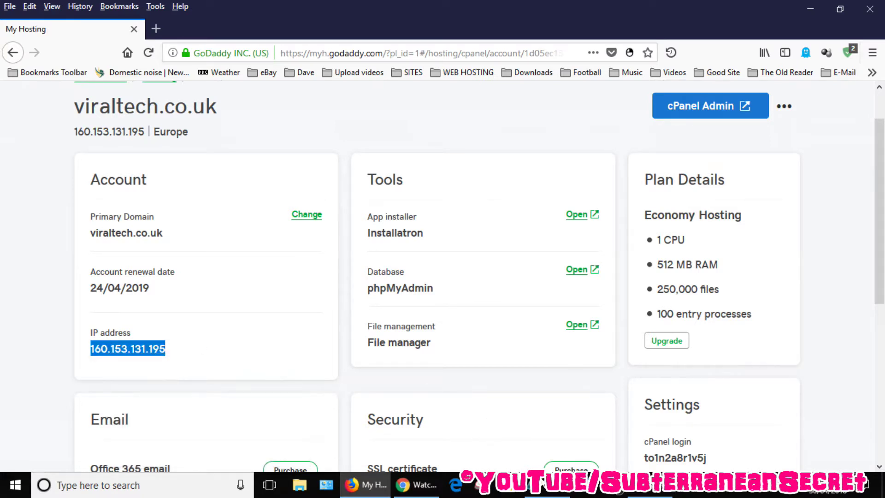
Paste the IP address into the Notepad note and minimise Notepad.
click(539, 457)
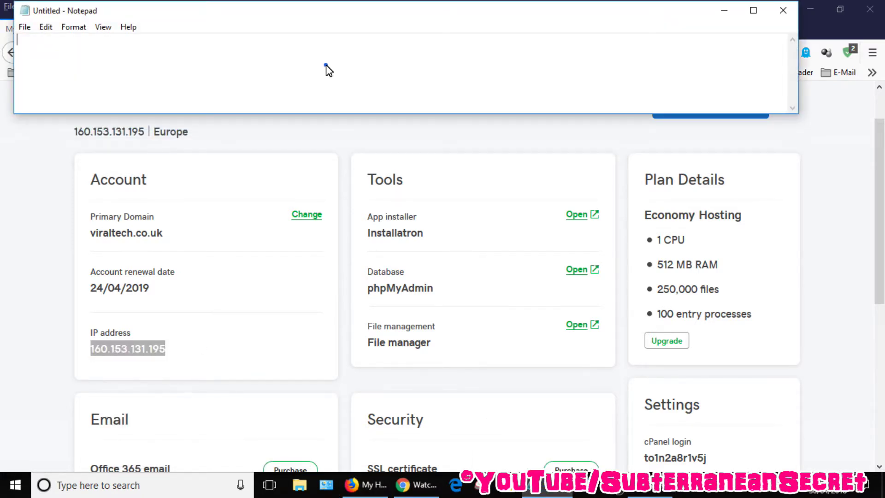
right_click(326, 69)
click(410, 120)
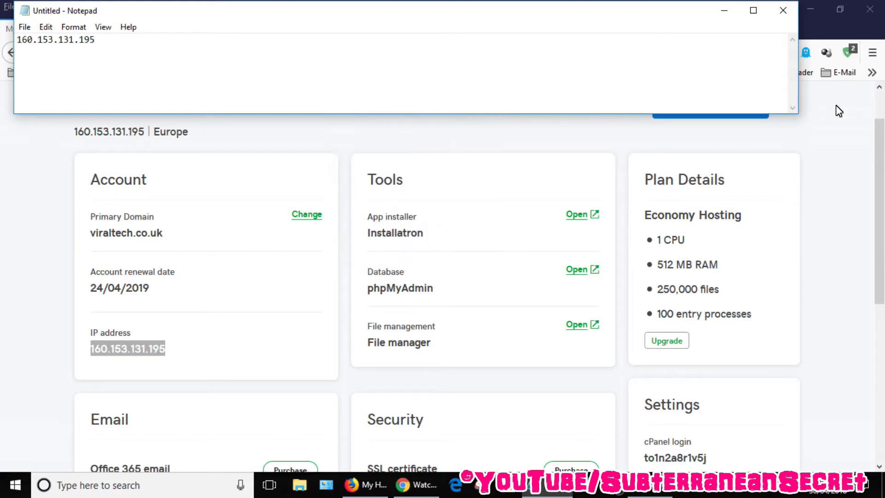
click(714, 13)
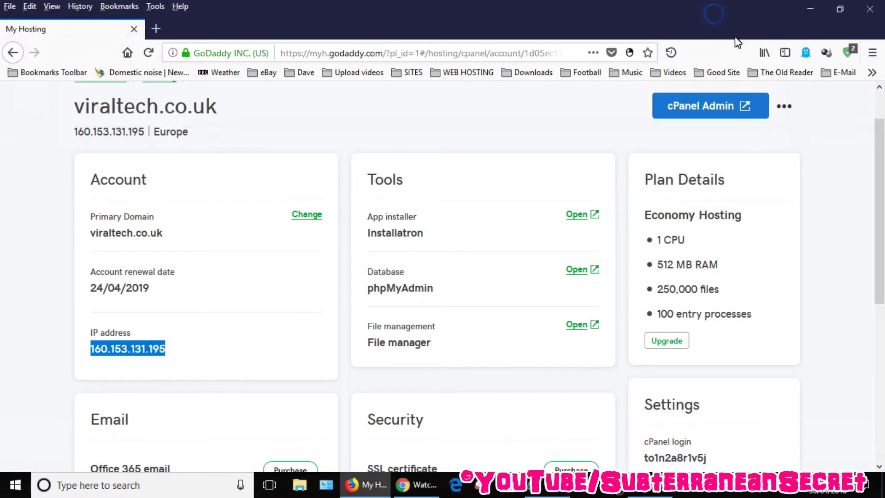
scroll(622, 276, up, 1)
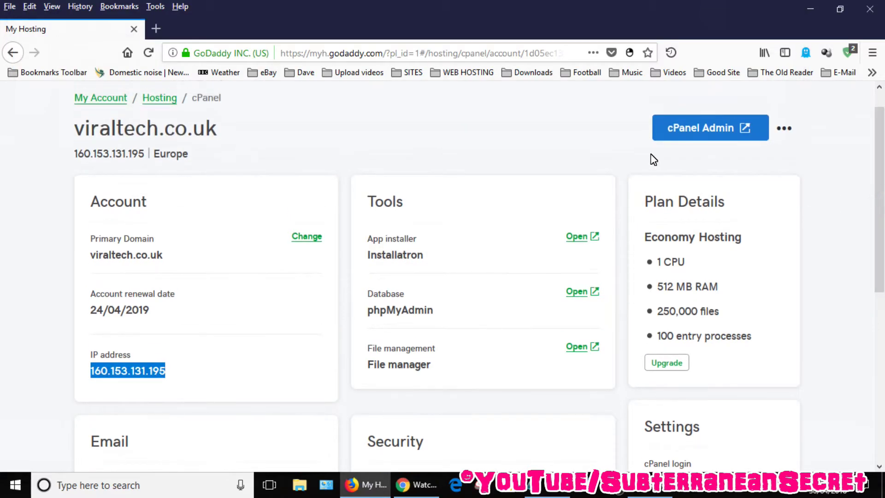
Open cPanel for viraltech.co.uk in a new tab and go to FTP Accounts.
click(587, 120)
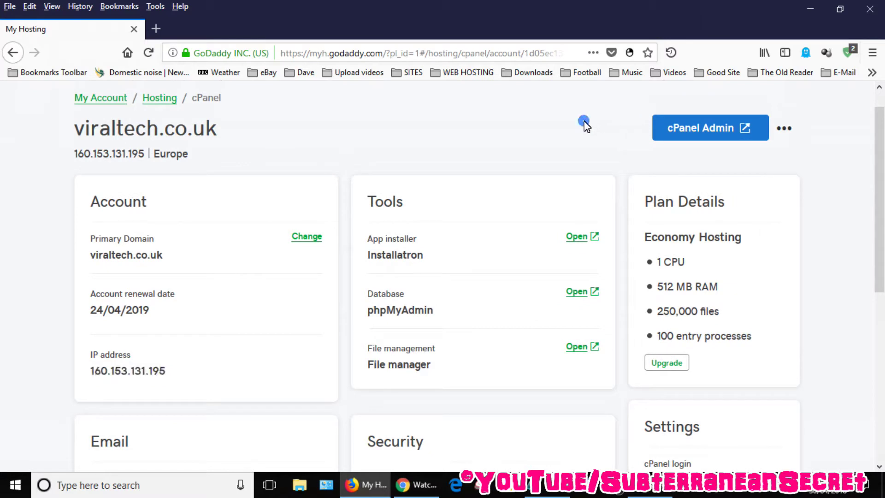
click(698, 138)
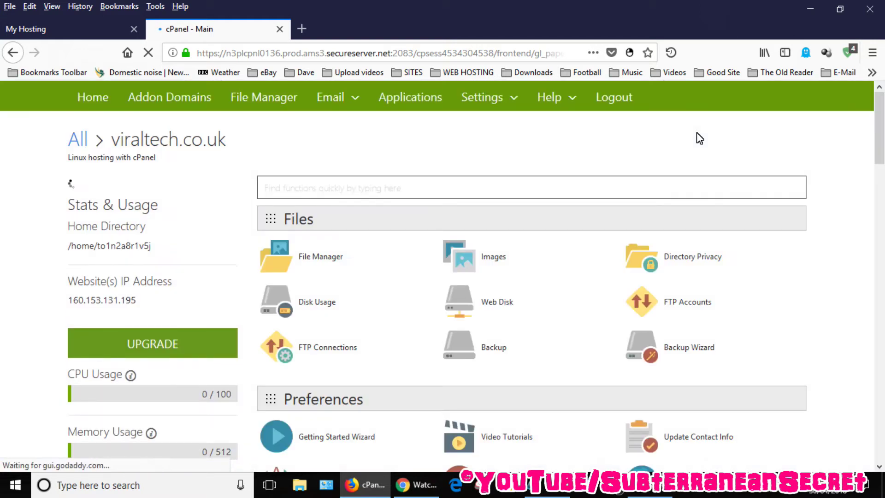
click(682, 307)
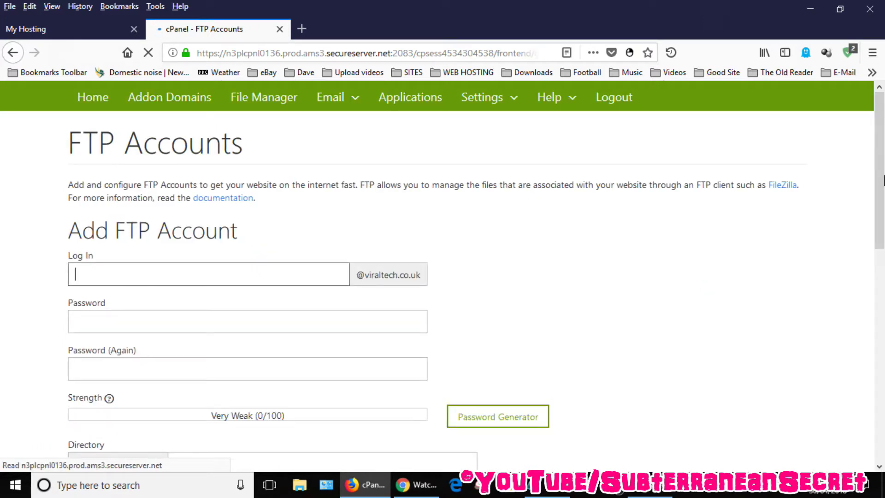
scroll(879, 180, down, 1)
scroll(880, 181, down, 1)
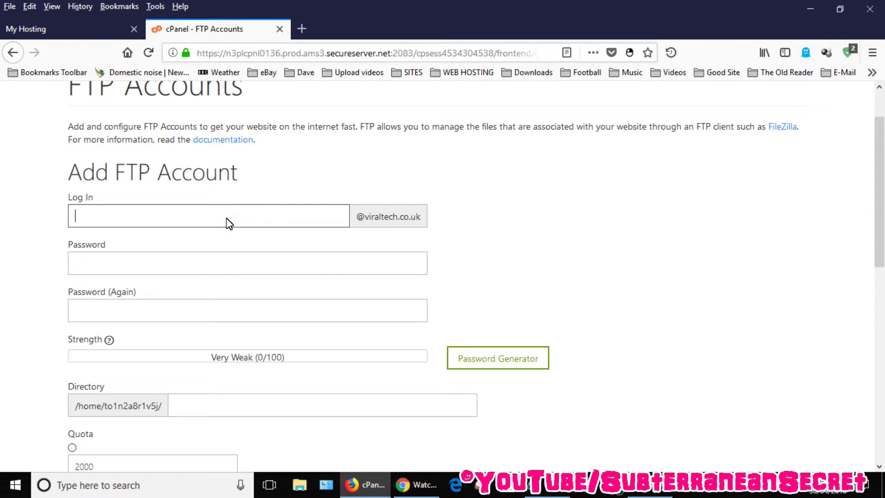
text(321)
Enter a very strong password for FTP login 321 in both password fields.
click(147, 258)
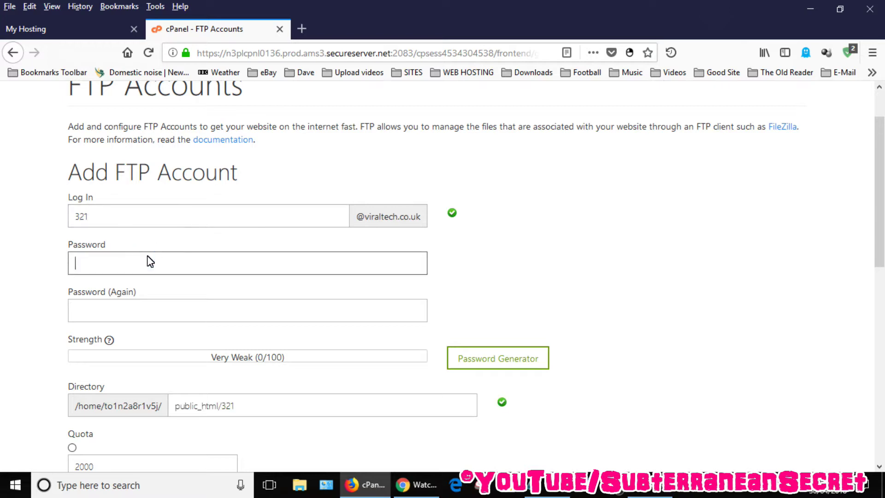
text(*****)
text(*)
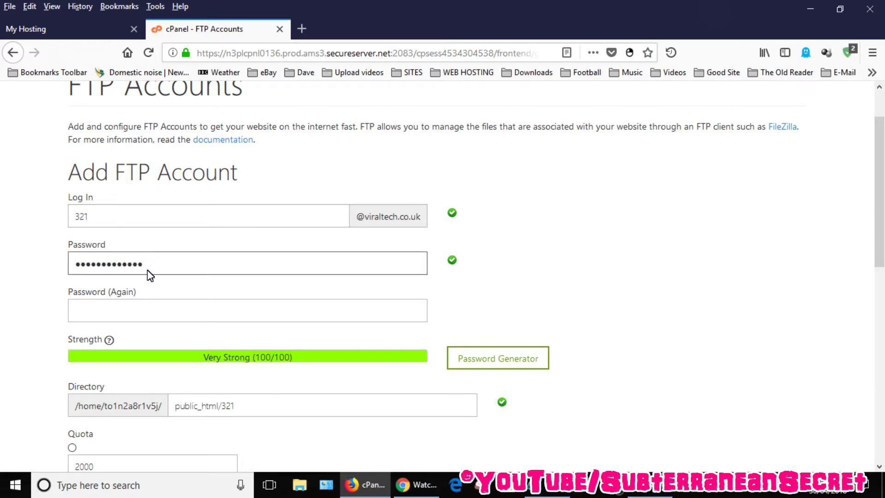
click(152, 312)
text(***)
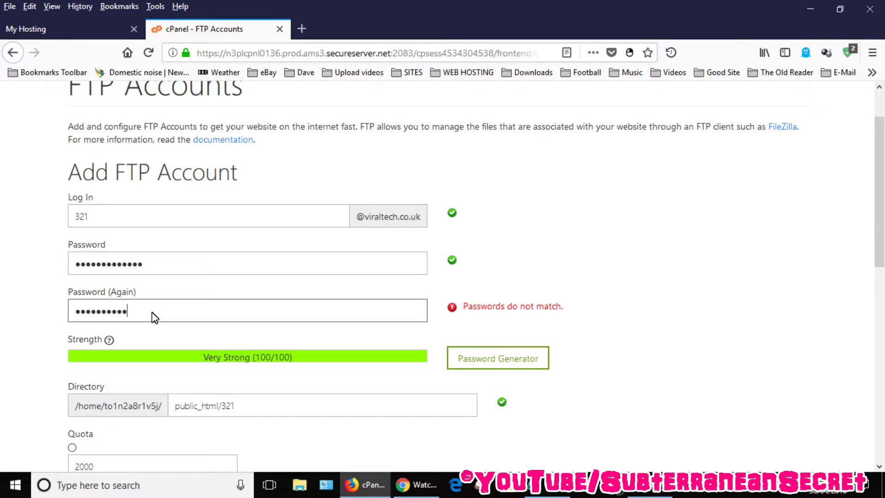
text(**)
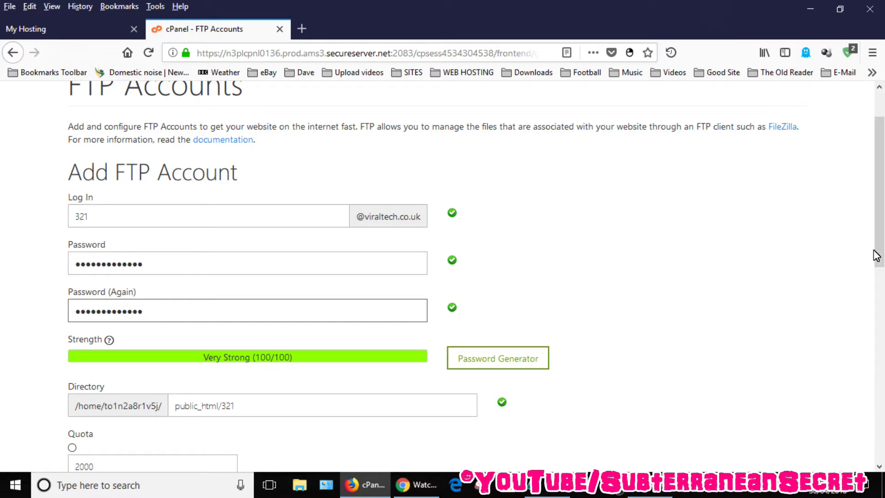
drag(875, 253, 870, 288)
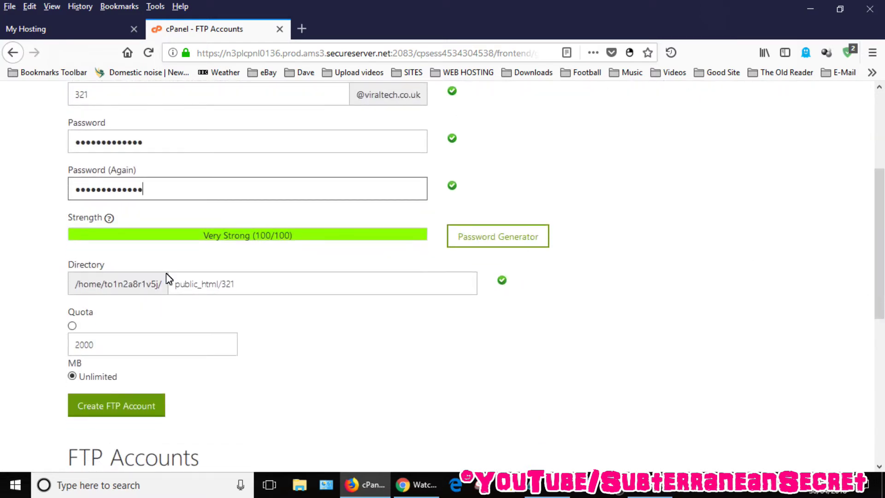
click(231, 287)
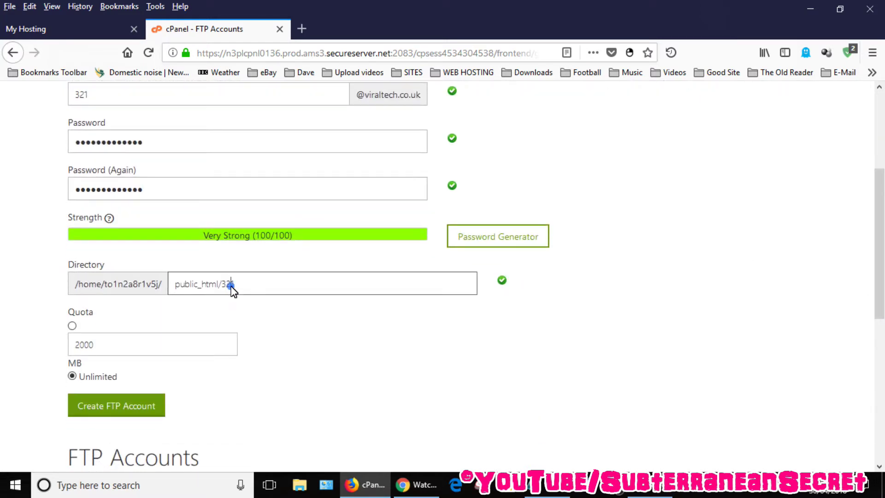
drag(251, 286, 173, 289)
key(BackSpace)
click(177, 289)
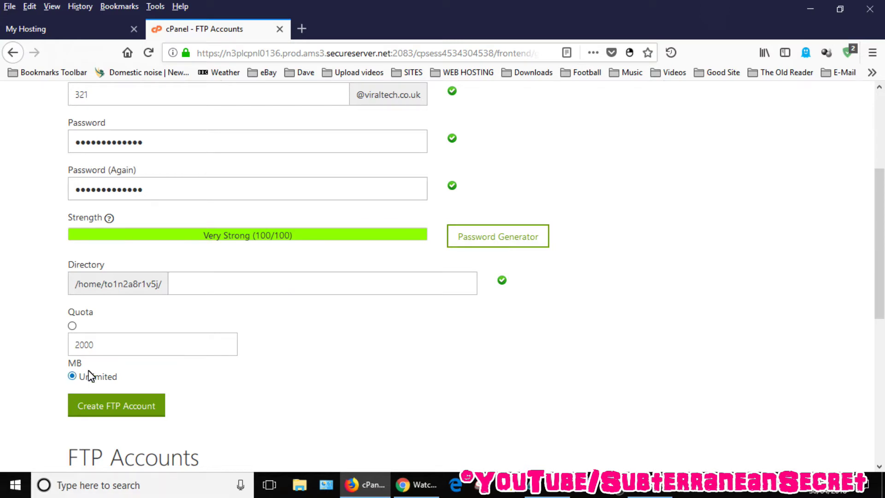
click(113, 408)
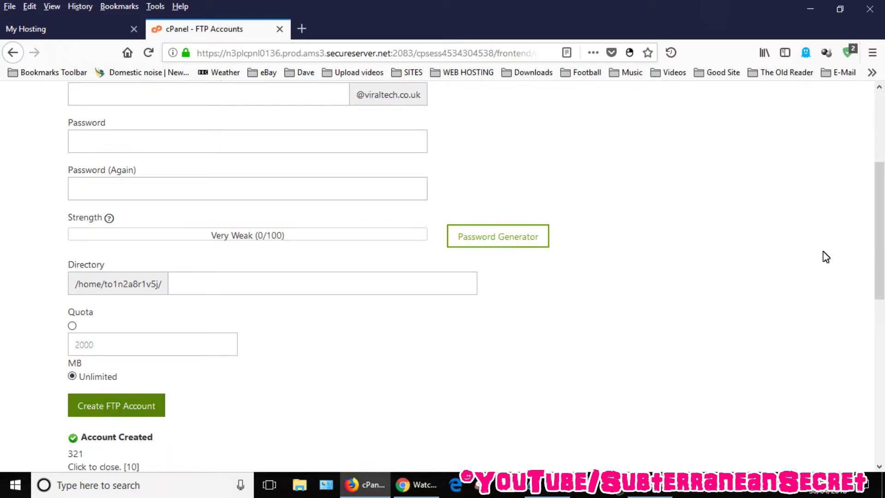
drag(879, 235, 878, 349)
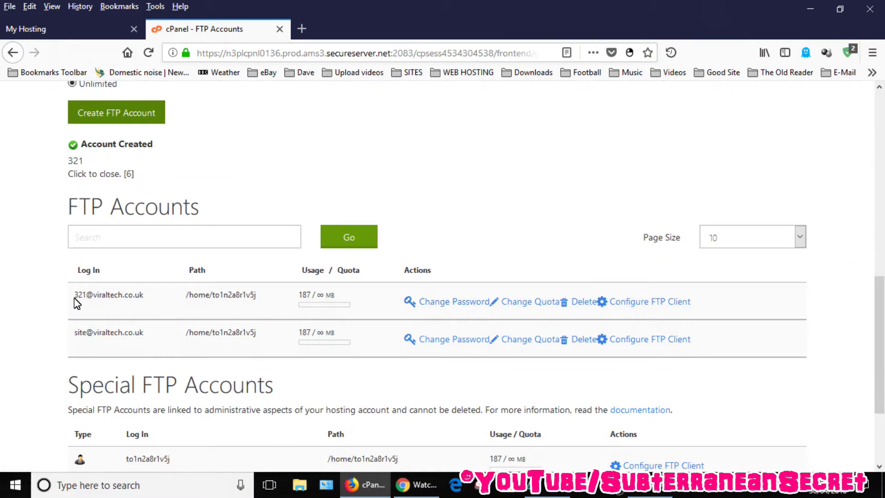
click(645, 304)
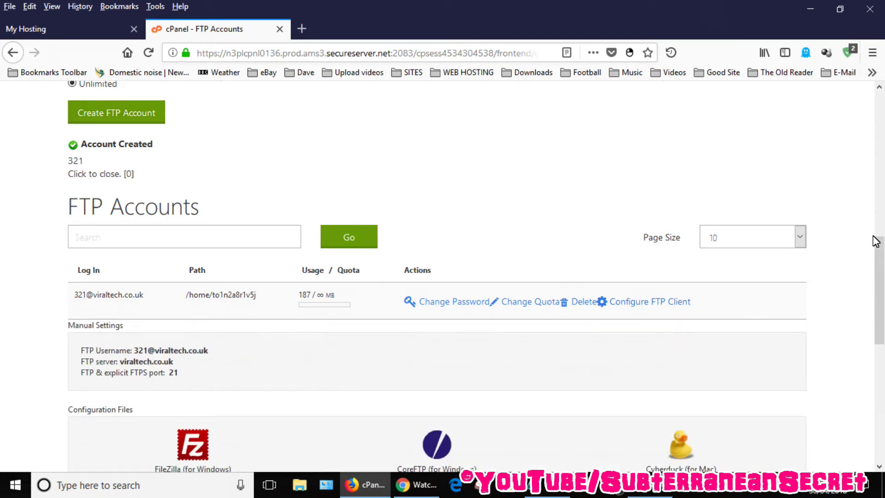
scroll(875, 239, down, 1)
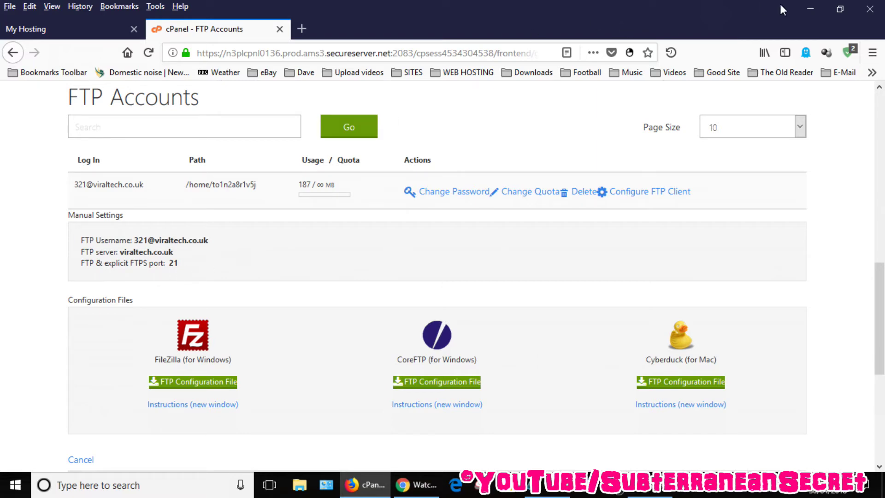
Launch FileZilla from the desktop, then bring back the cPanel FTP settings page.
click(808, 10)
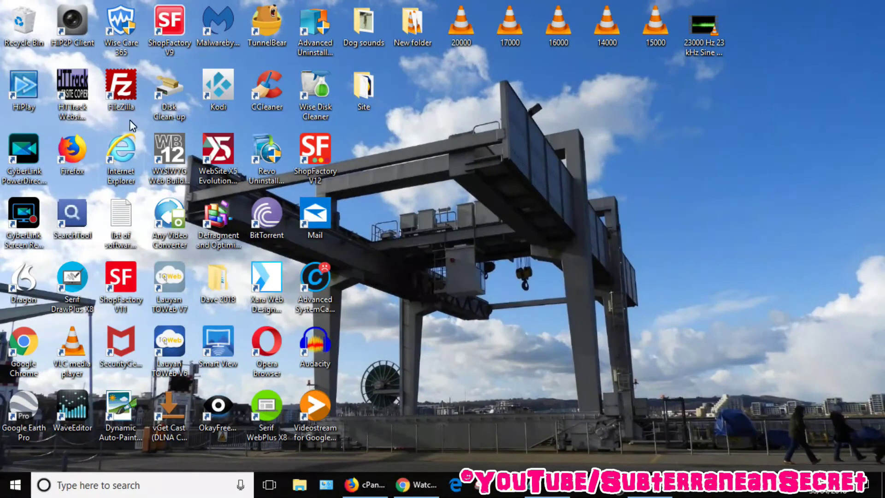
double_click(125, 98)
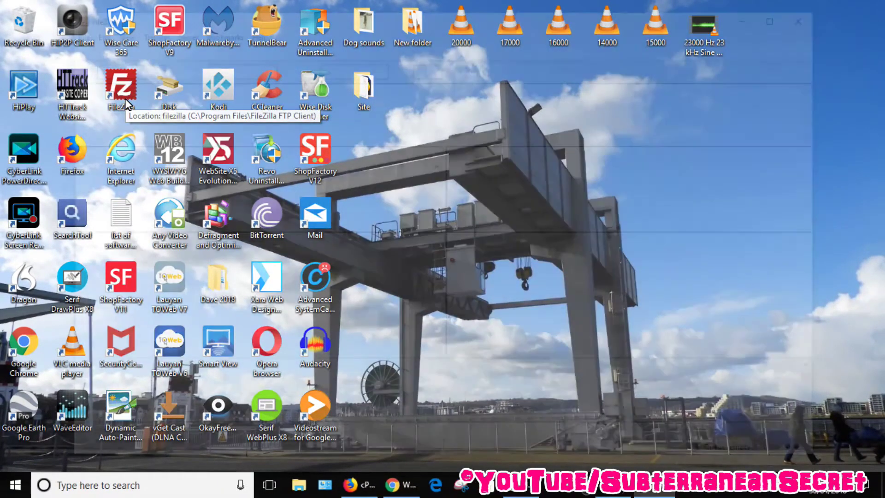
mouse_move(359, 485)
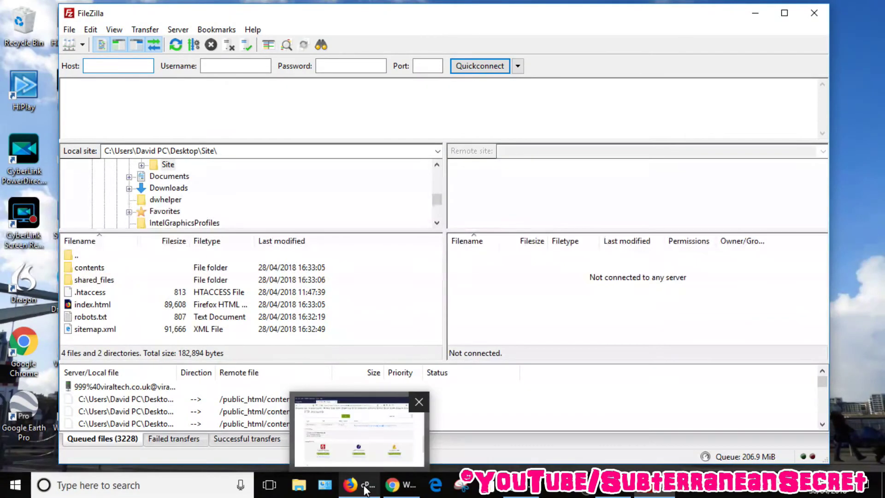
click(369, 492)
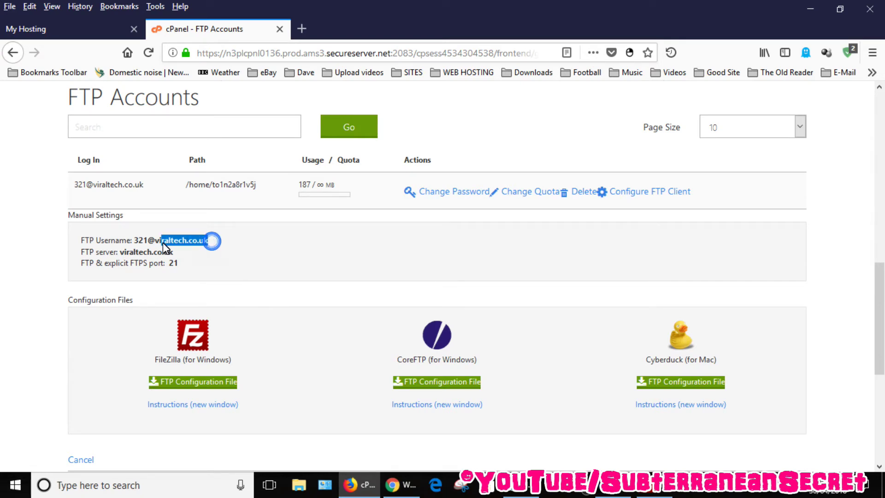
drag(210, 241, 136, 241)
right_click(137, 244)
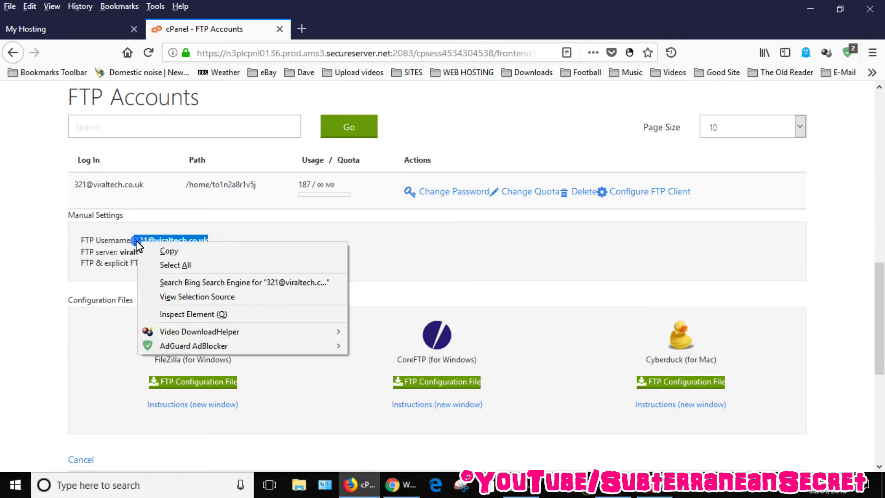
click(169, 251)
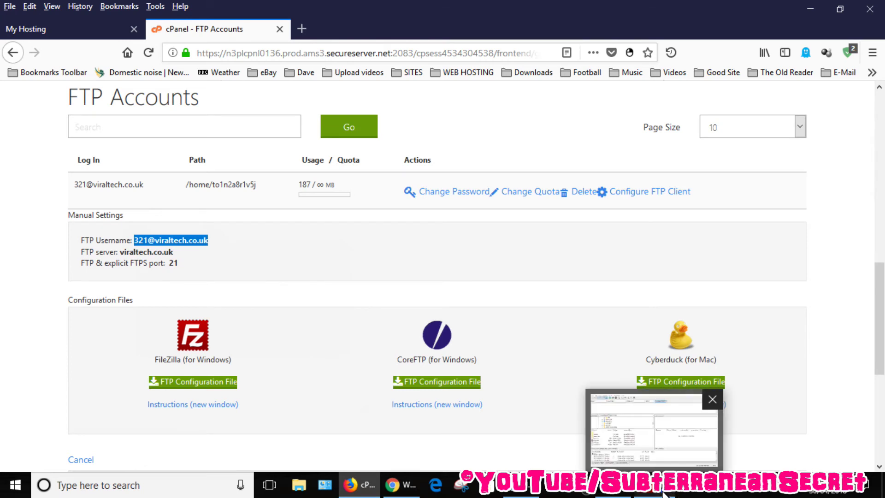
click(725, 484)
right_click(211, 66)
click(244, 122)
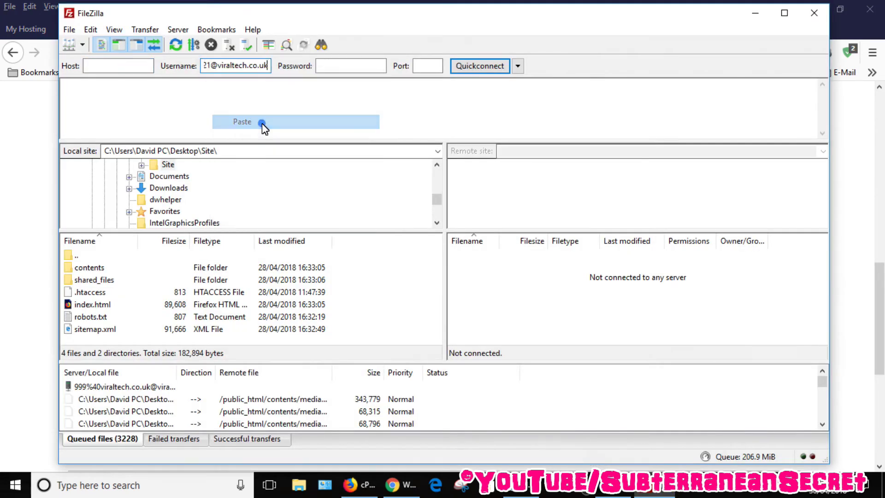
Enter the FTP password in FileZilla and return to the cPanel settings page.
click(337, 67)
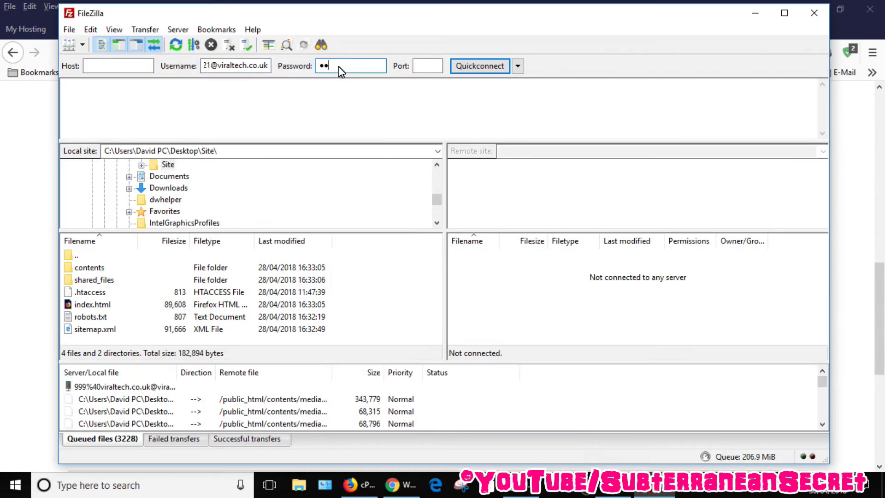
text(********)
mouse_move(349, 484)
click(370, 486)
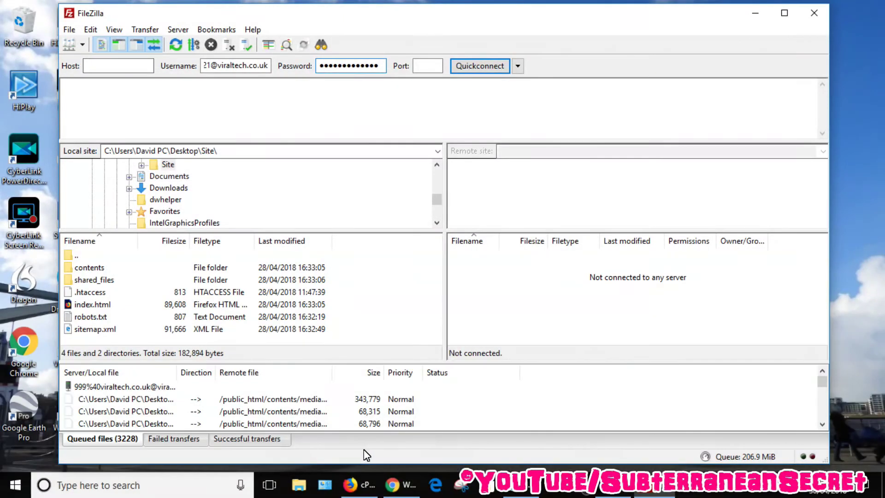
click(369, 485)
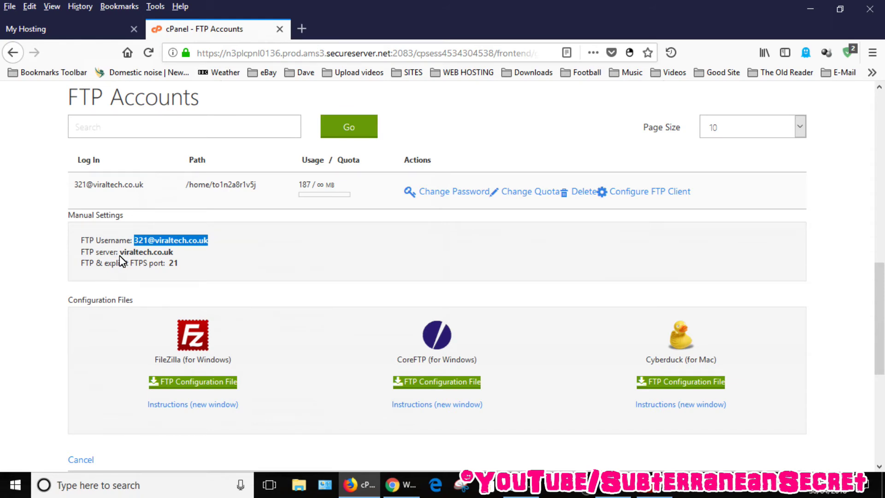
Copy the server IP 160.153.131.195 from the Notepad note.
click(521, 484)
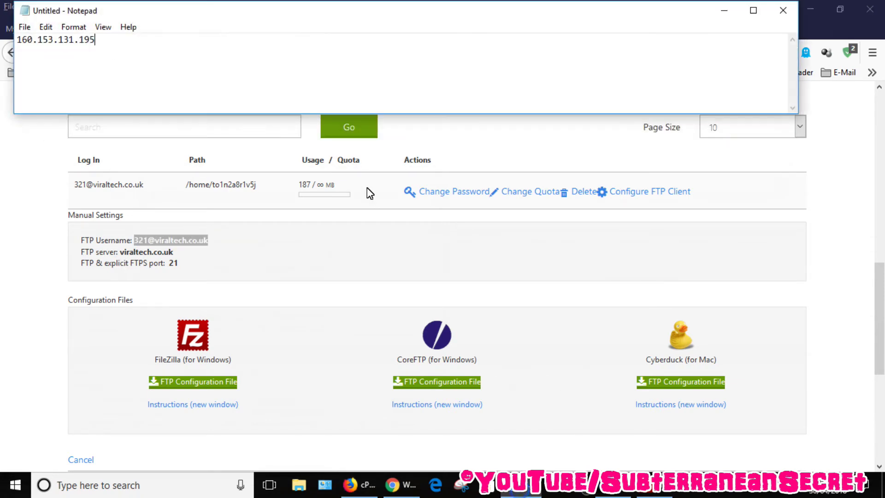
drag(98, 44, 15, 43)
right_click(47, 43)
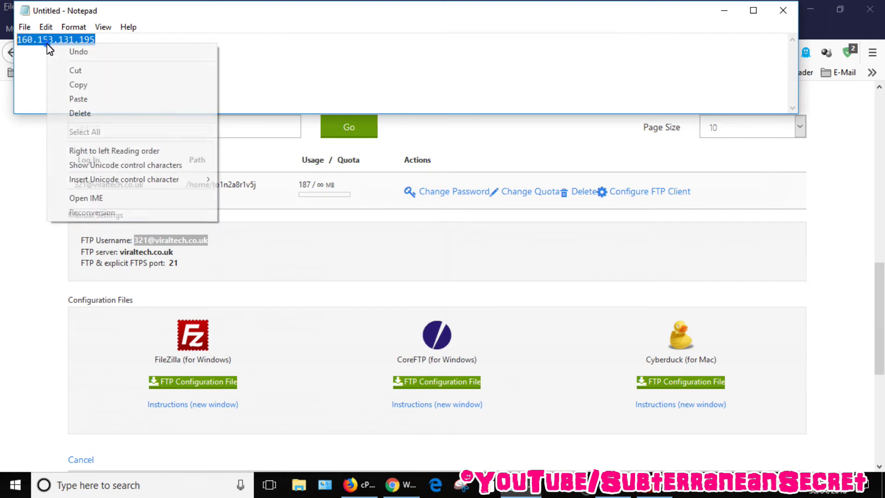
click(97, 86)
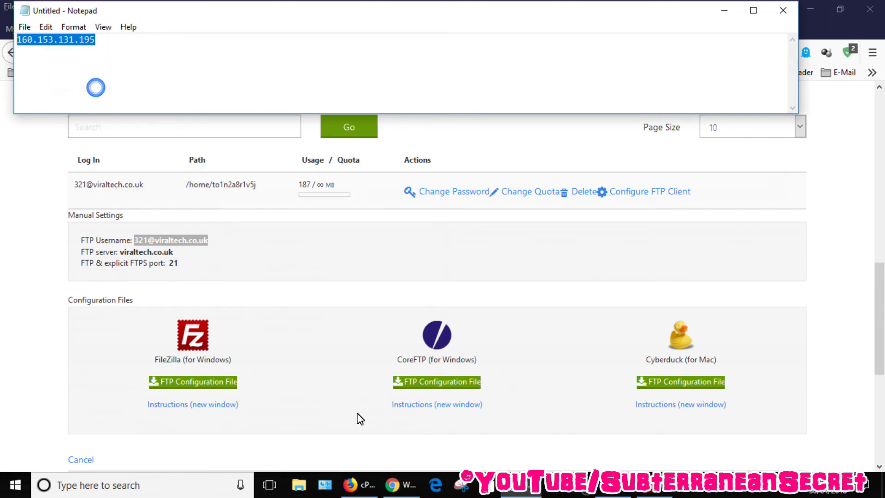
click(527, 488)
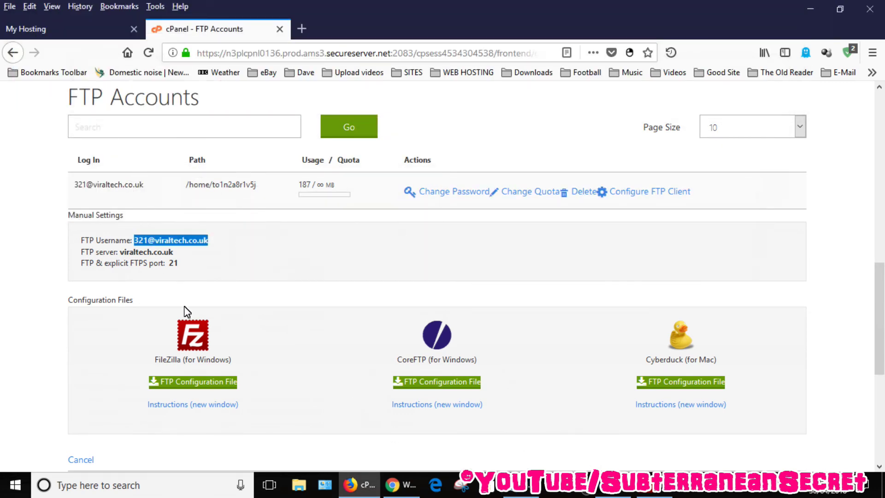
Paste 160.153.131.195 into FileZilla's Host box and connect.
click(654, 486)
right_click(131, 67)
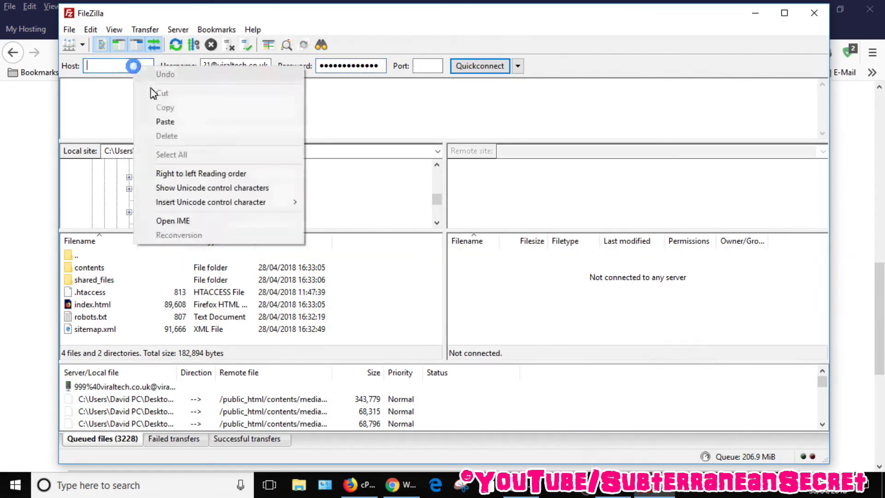
click(166, 121)
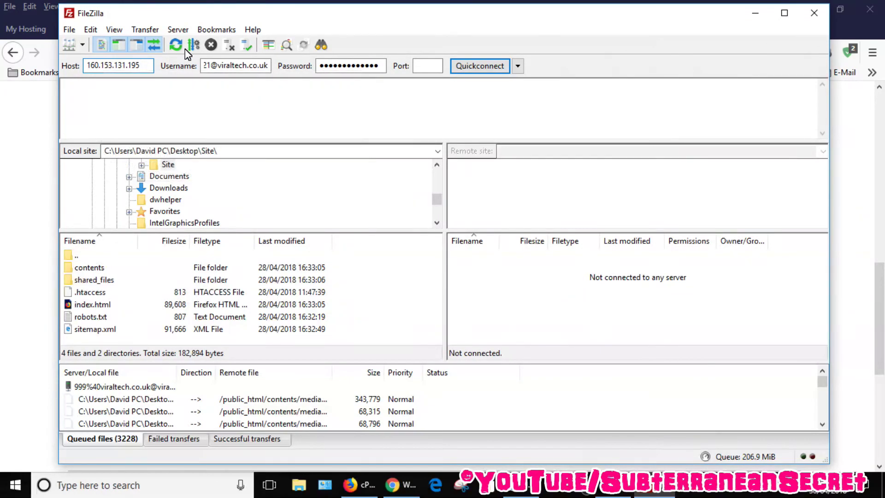
click(479, 66)
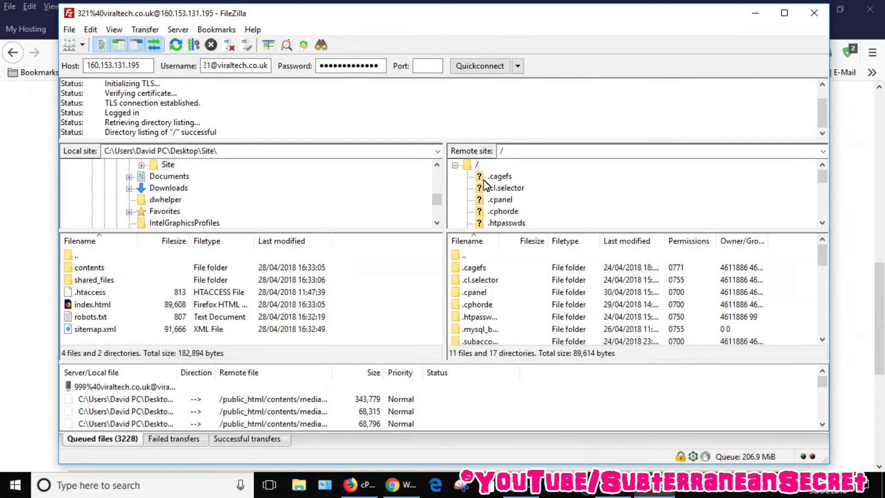
Open the server's public_html folder and select all local site files and folders.
click(821, 223)
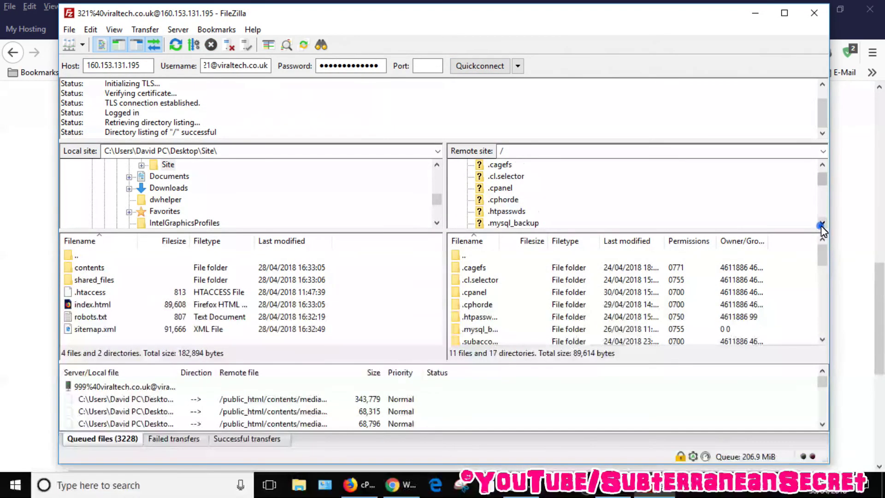
click(821, 223)
click(821, 223)
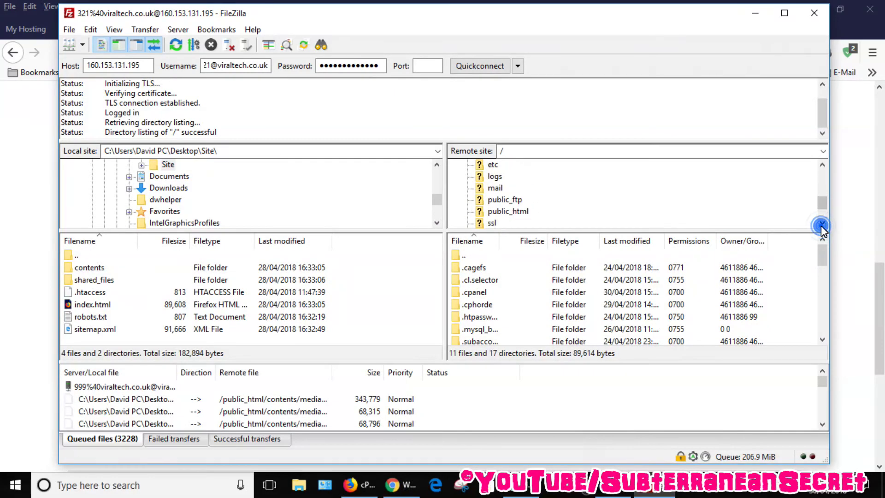
click(821, 222)
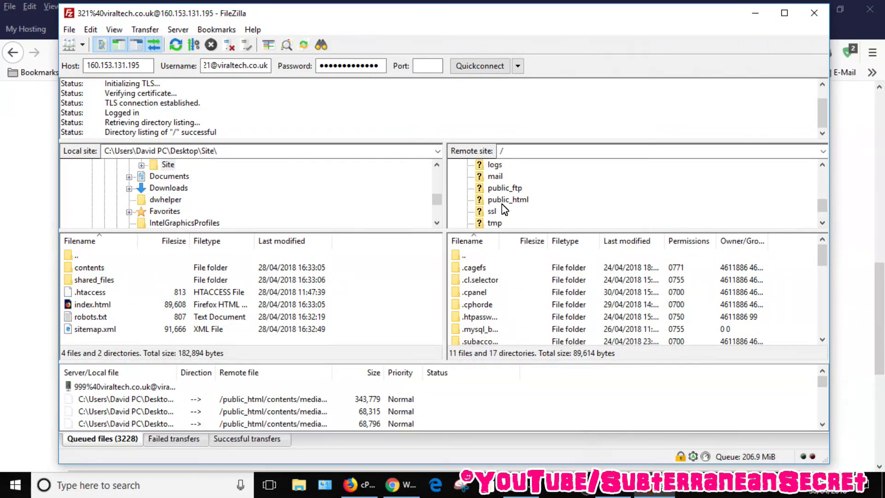
click(508, 201)
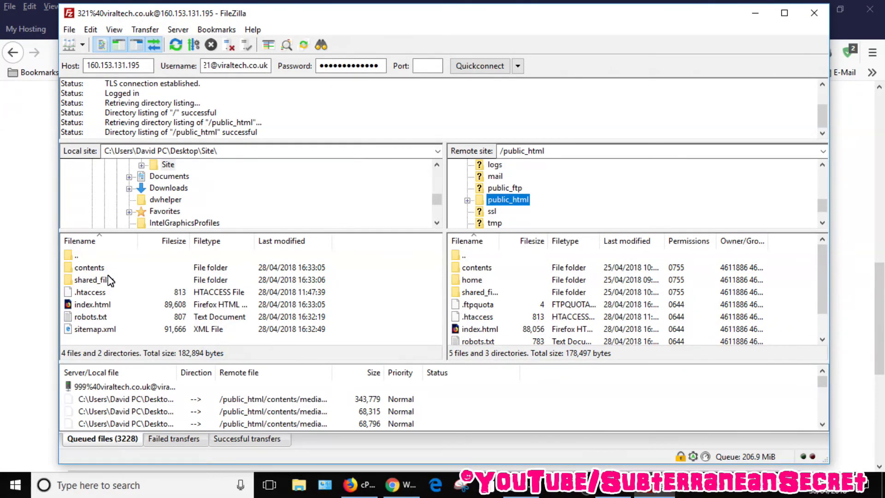
drag(122, 341, 79, 262)
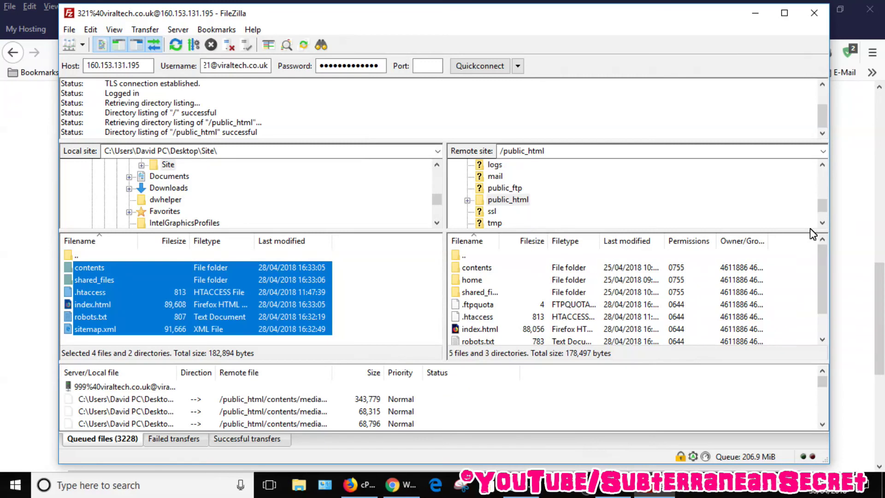
click(822, 223)
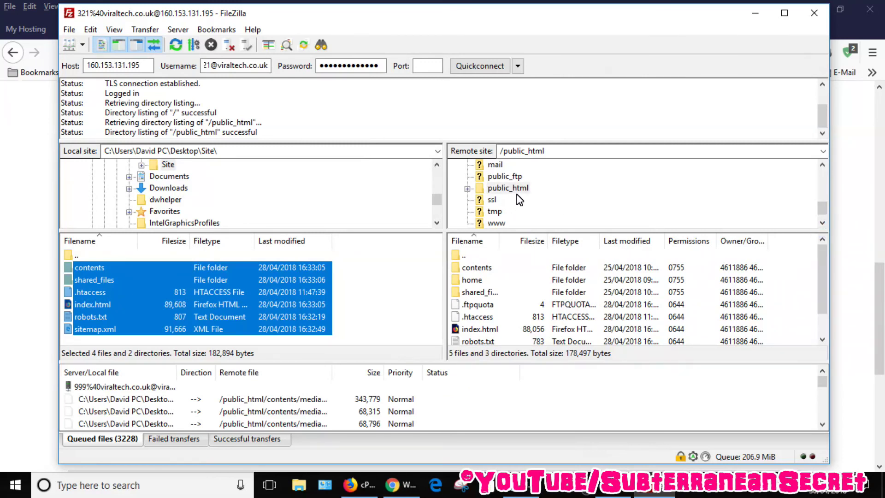